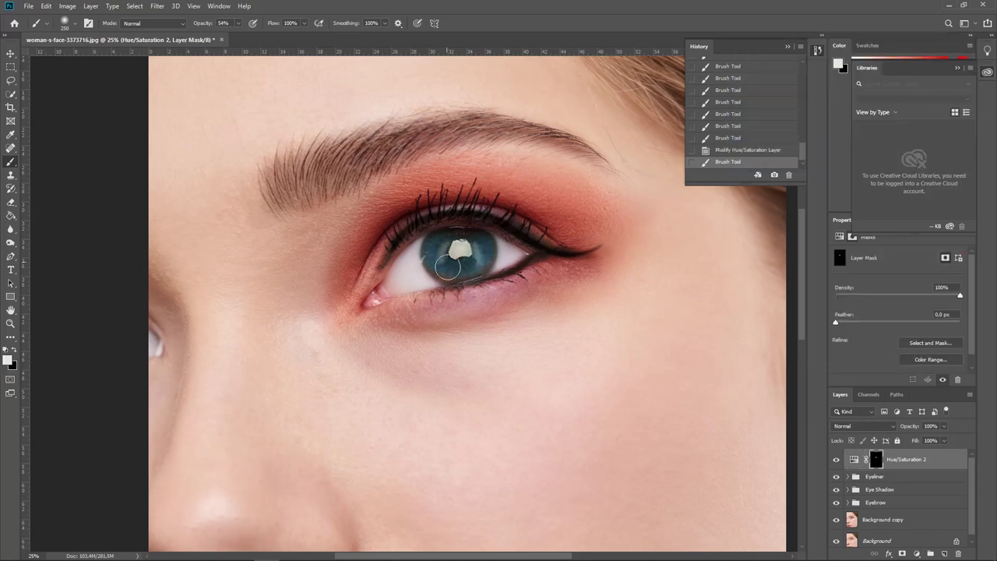
- Create a new path and outline a closed oval blush area on the cheek with the Pen tool
alt+click(785, 414)
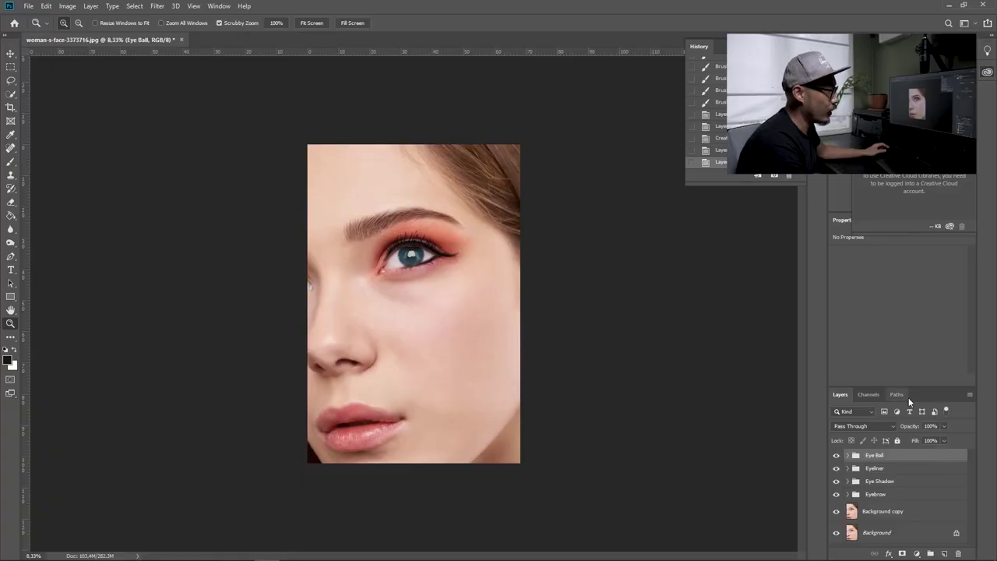
click(897, 394)
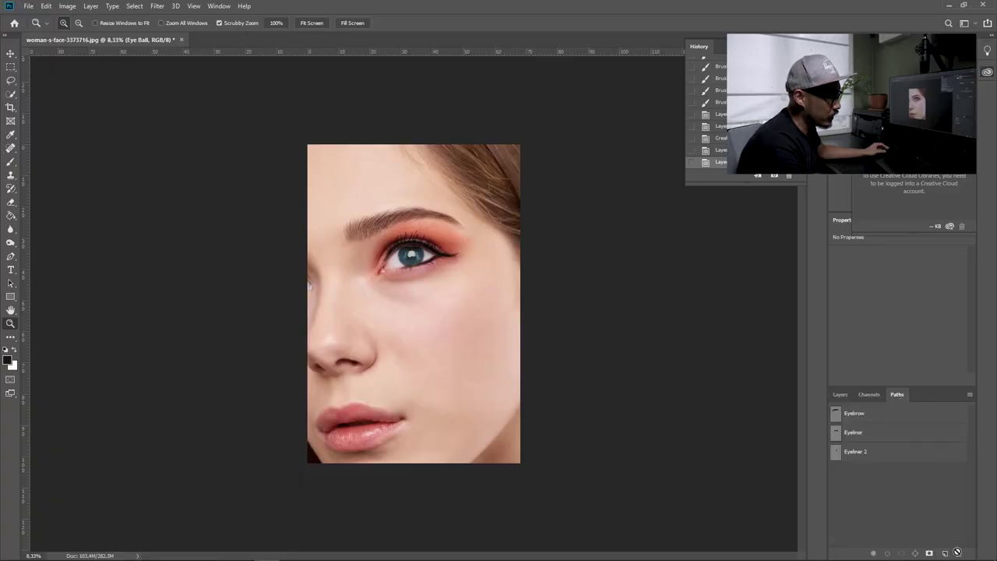
click(944, 554)
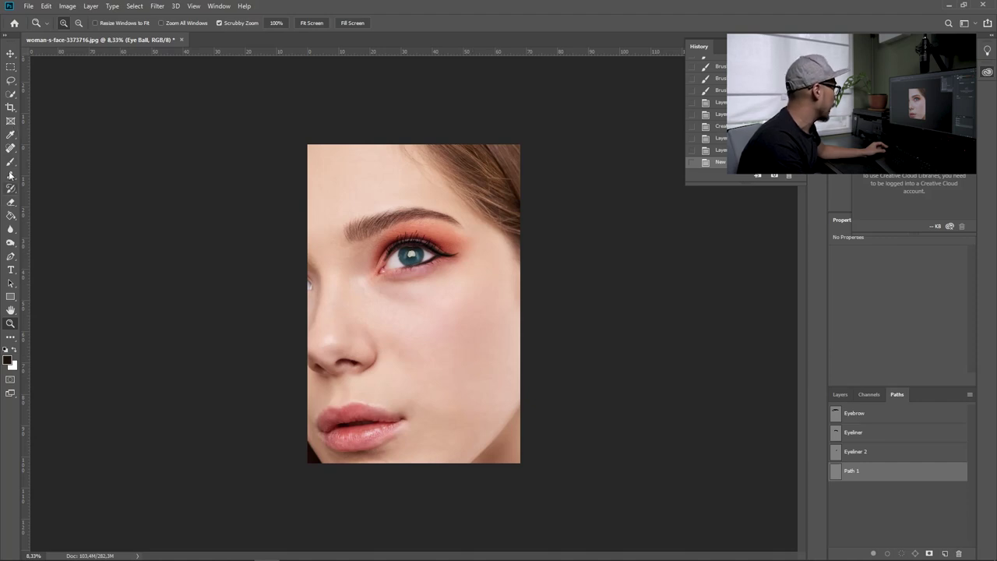
click(10, 256)
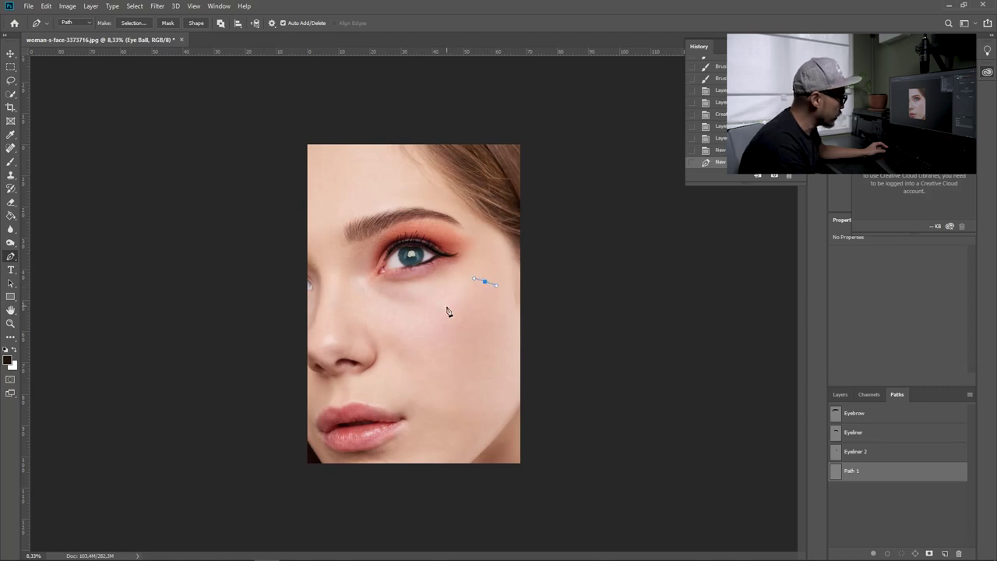
drag(434, 313, 426, 325)
drag(429, 362, 444, 367)
drag(478, 350, 490, 340)
click(484, 281)
mouse_move(505, 291)
mouse_down()
mouse_move(502, 282)
mouse_move(501, 293)
mouse_up()
key(a)
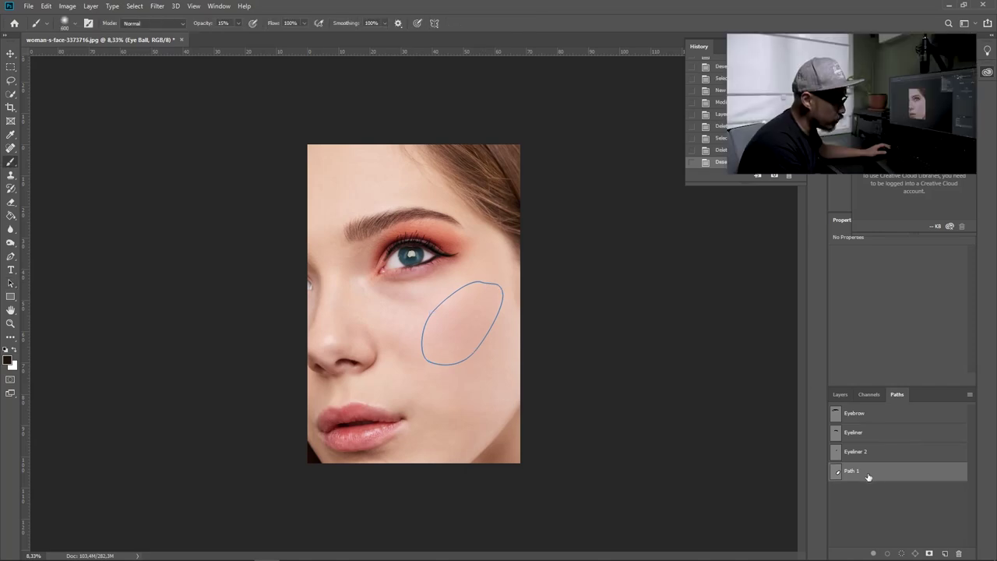
- Load the cheek path as a selection, add a layer named Blush, and add a Hue/Saturation adjustment with hue -4 and saturation +32
drag(867, 475, 901, 550)
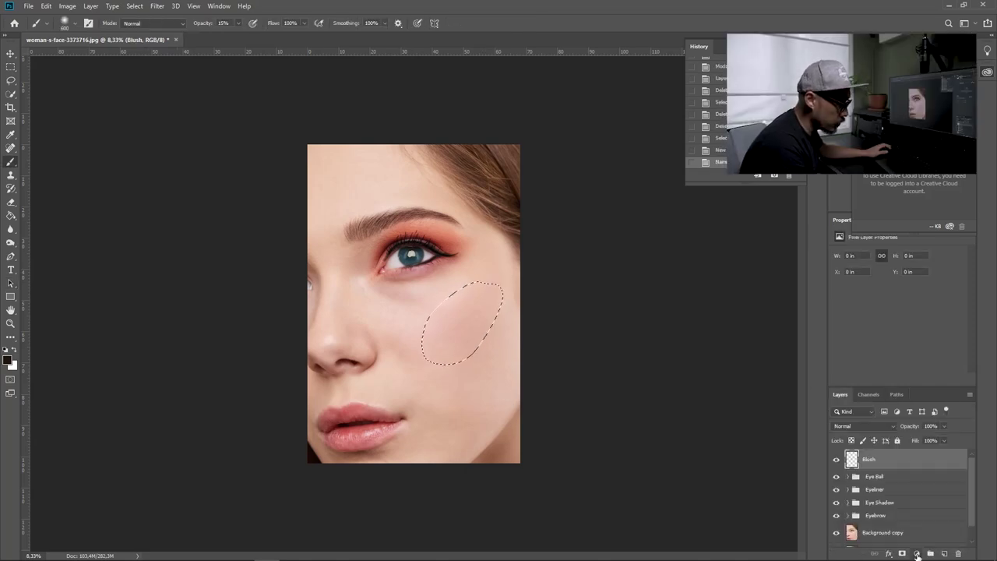
click(917, 553)
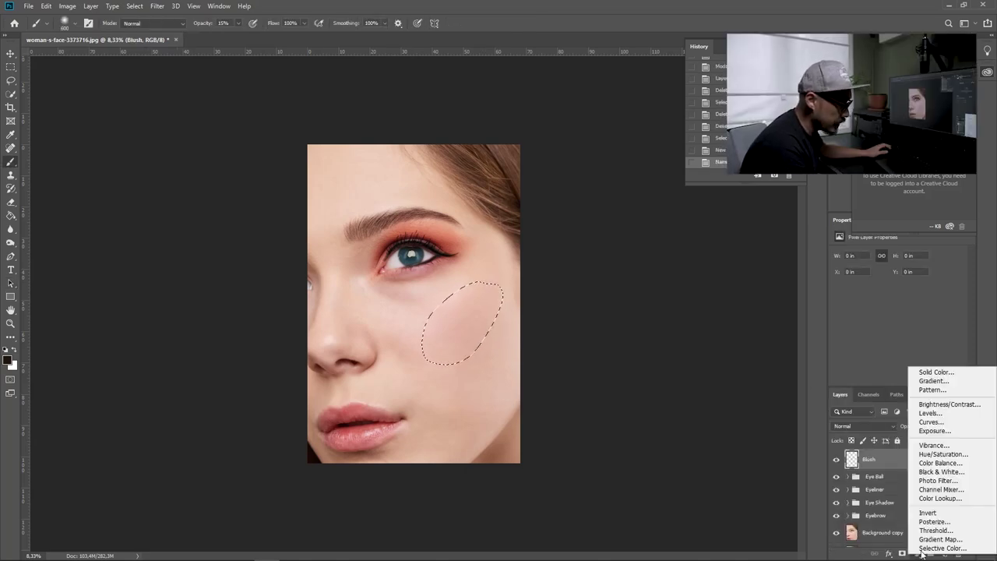
click(939, 455)
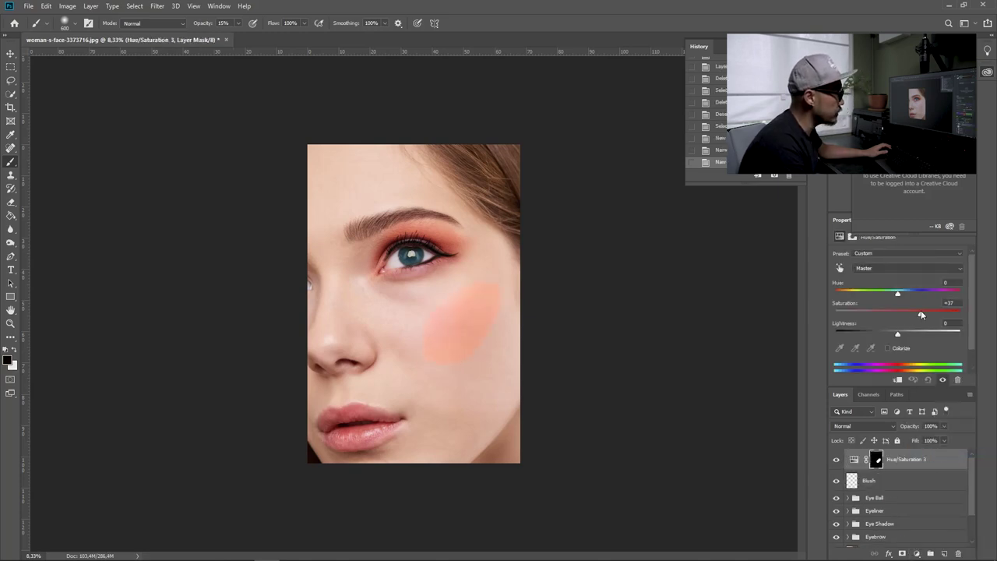
drag(921, 310, 917, 311)
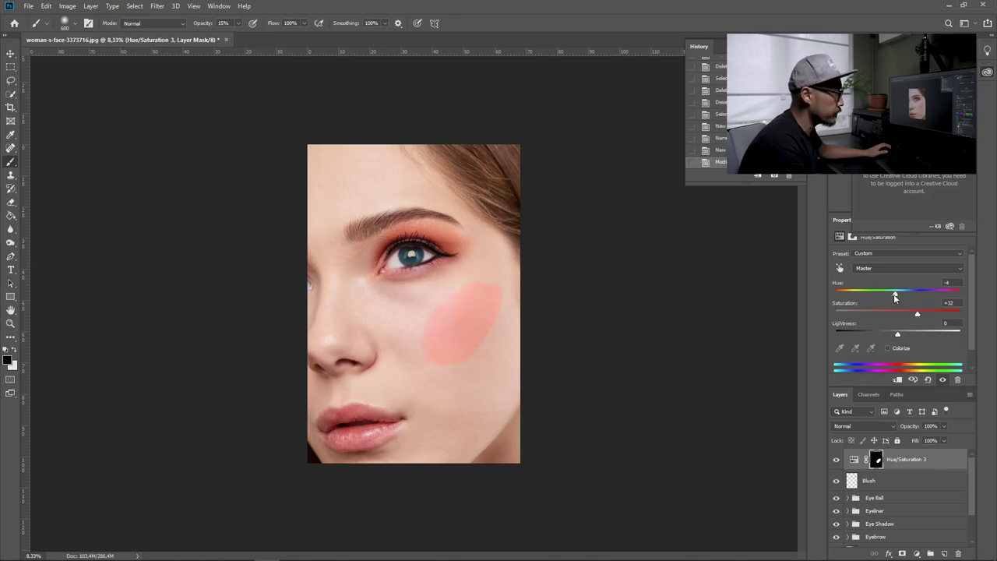
- Soften the blush edges by painting black on the adjustment's mask with the brush at 10% and then 17% opacity
click(852, 237)
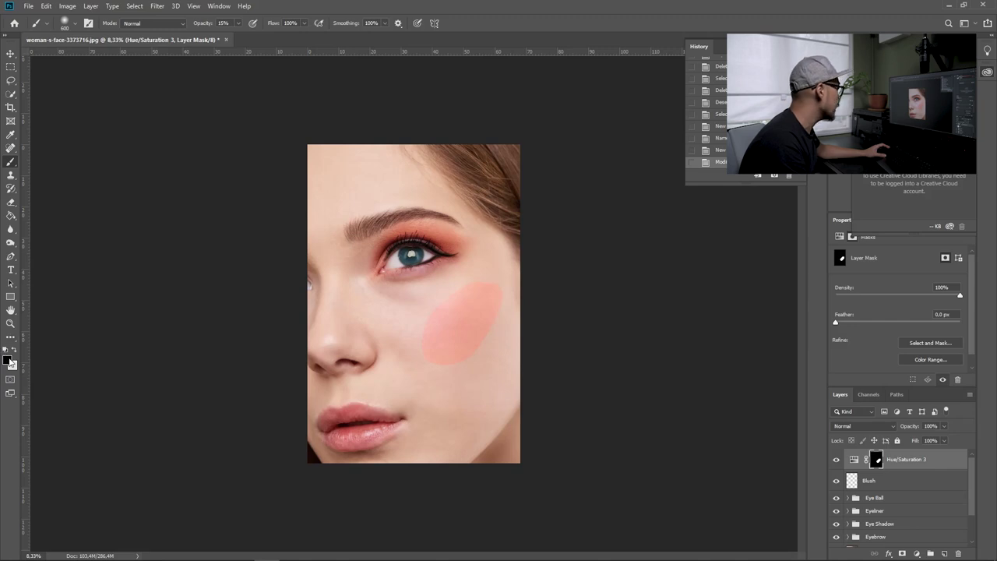
click(238, 25)
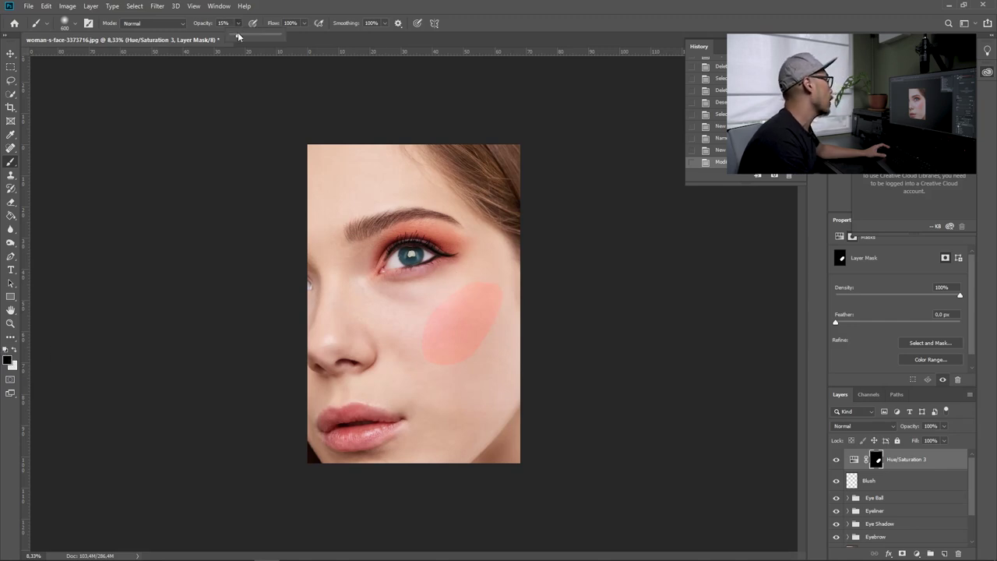
drag(237, 32, 234, 36)
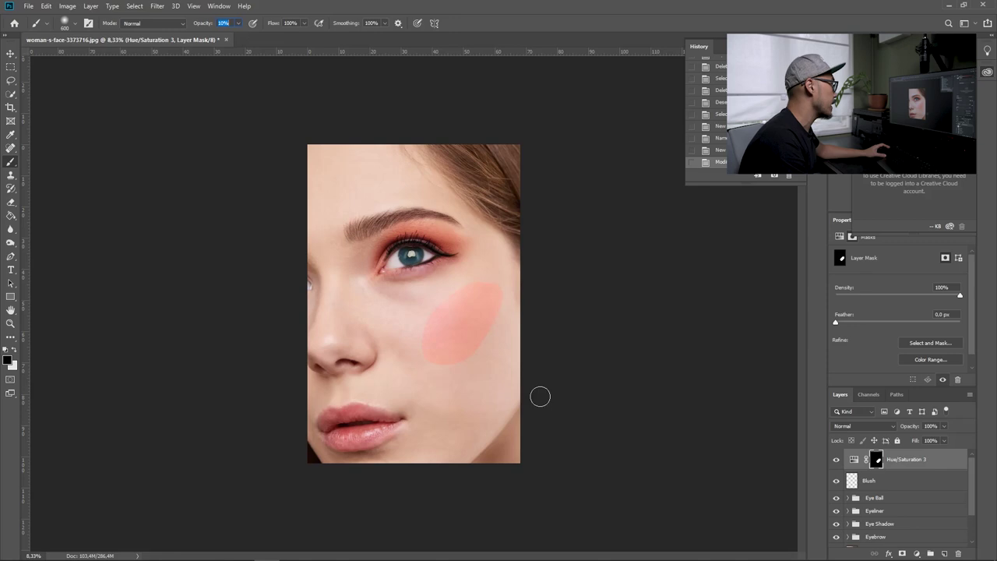
click(482, 356)
click(492, 341)
click(497, 324)
click(506, 311)
click(499, 311)
click(487, 349)
click(488, 354)
click(487, 353)
click(484, 354)
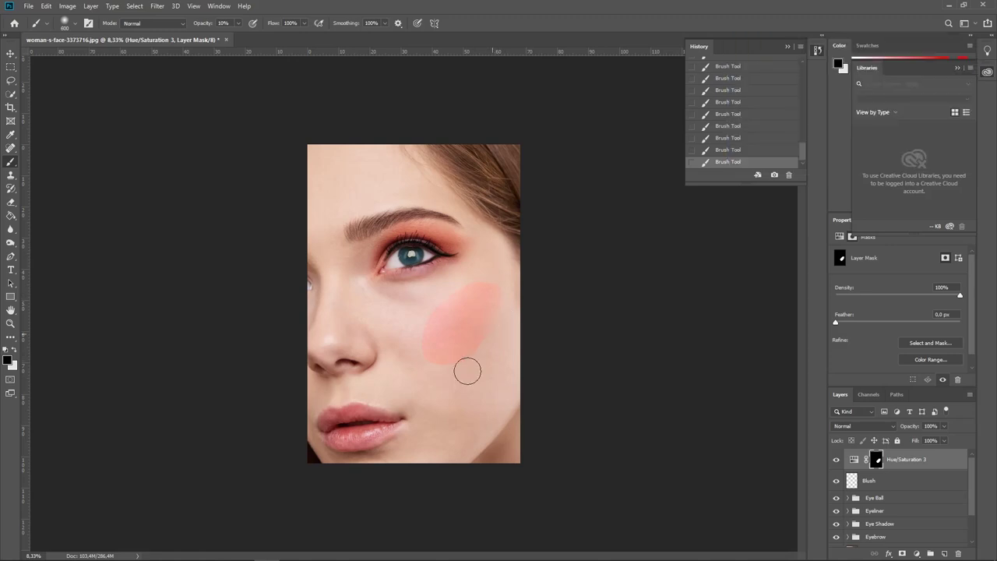
key(1)
key(7)
key(ctrl+j)
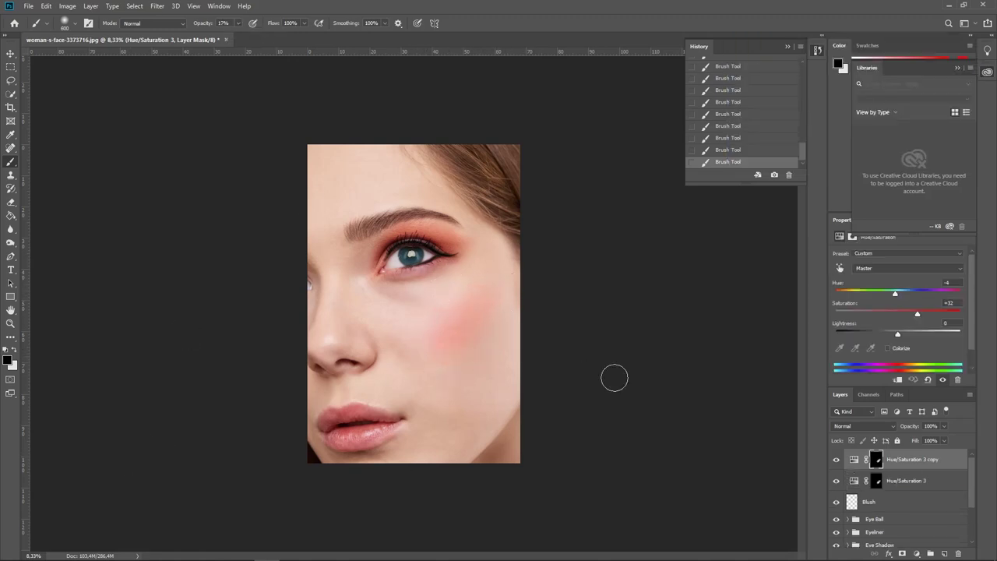
key(v)
drag(492, 342, 470, 365)
drag(911, 459, 958, 553)
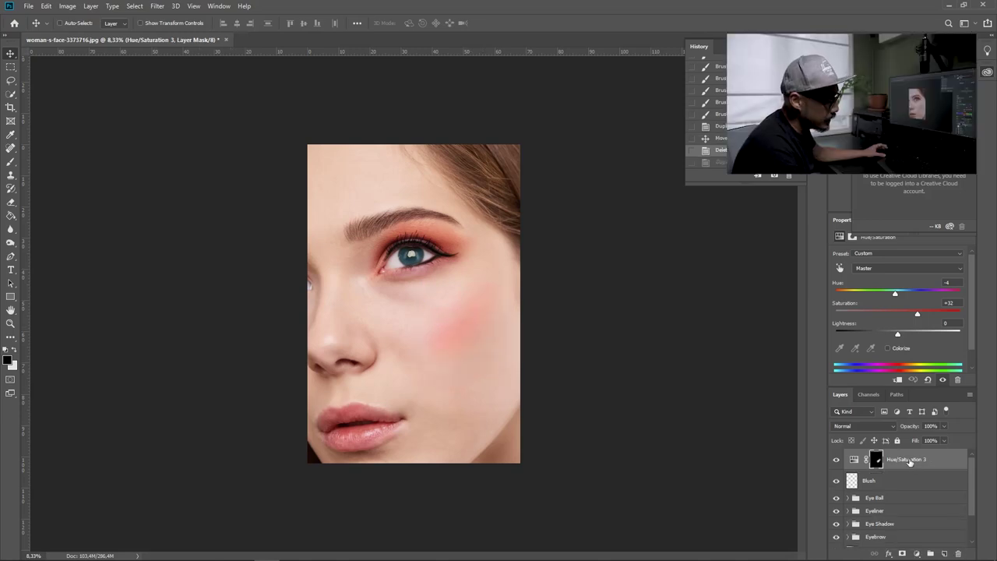
- Duplicate the blush Hue/Saturation layer, move the copy lower on the cheek, and reshape it with Free Transform
drag(910, 461, 944, 553)
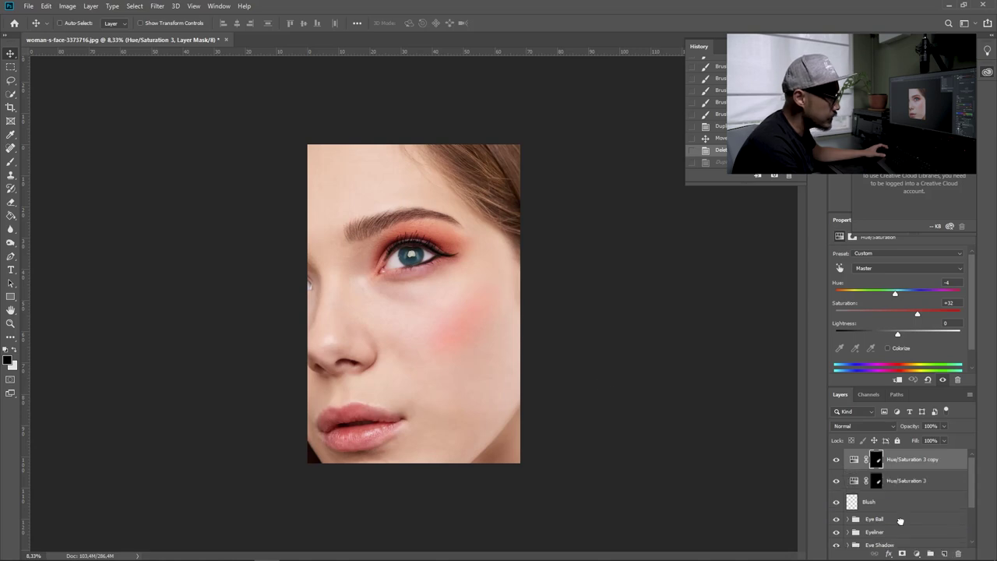
drag(466, 317, 461, 364)
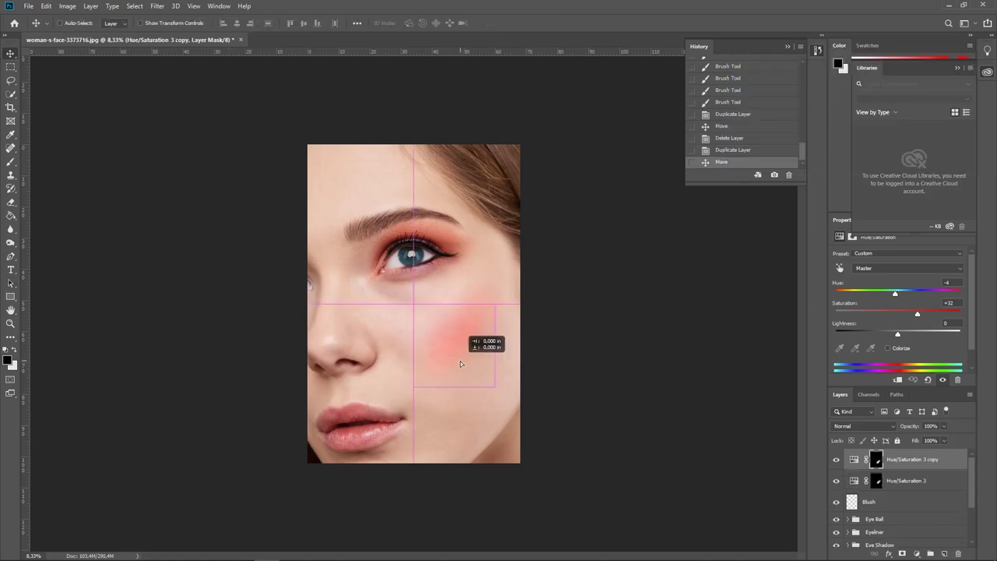
key(ctrl+t)
key(Return)
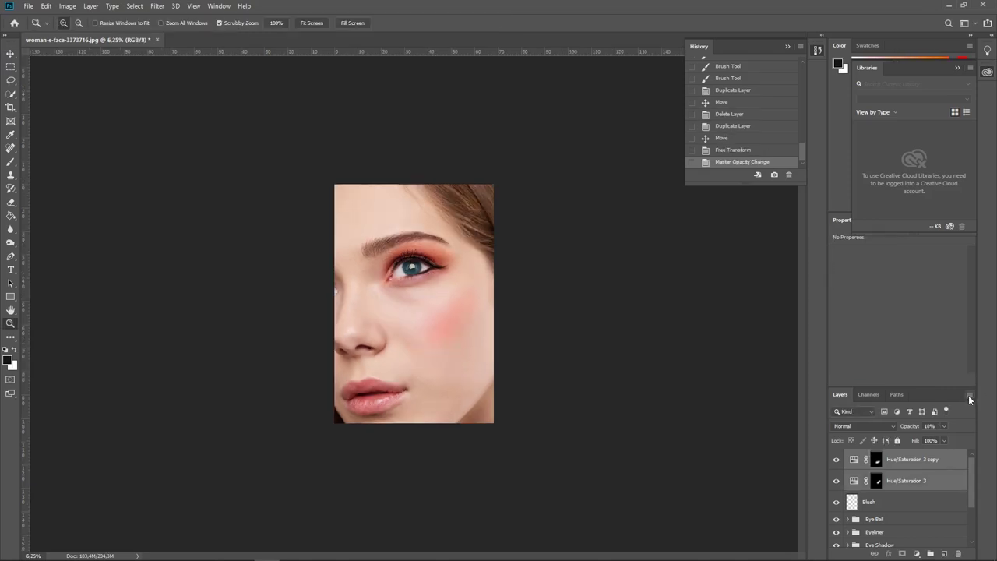
- Group the two blush Hue/Saturation layers into a new group named Blush
click(970, 397)
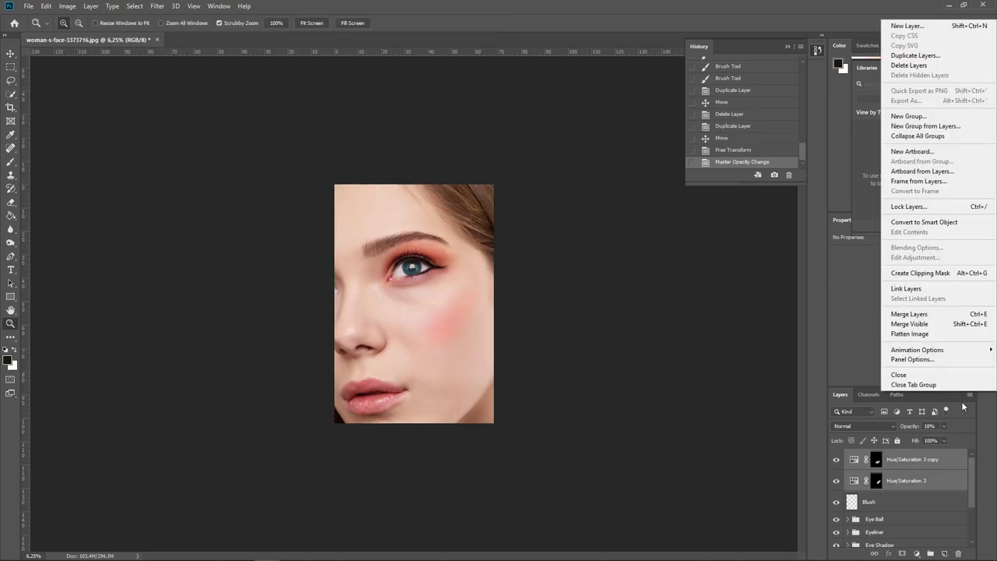
click(932, 127)
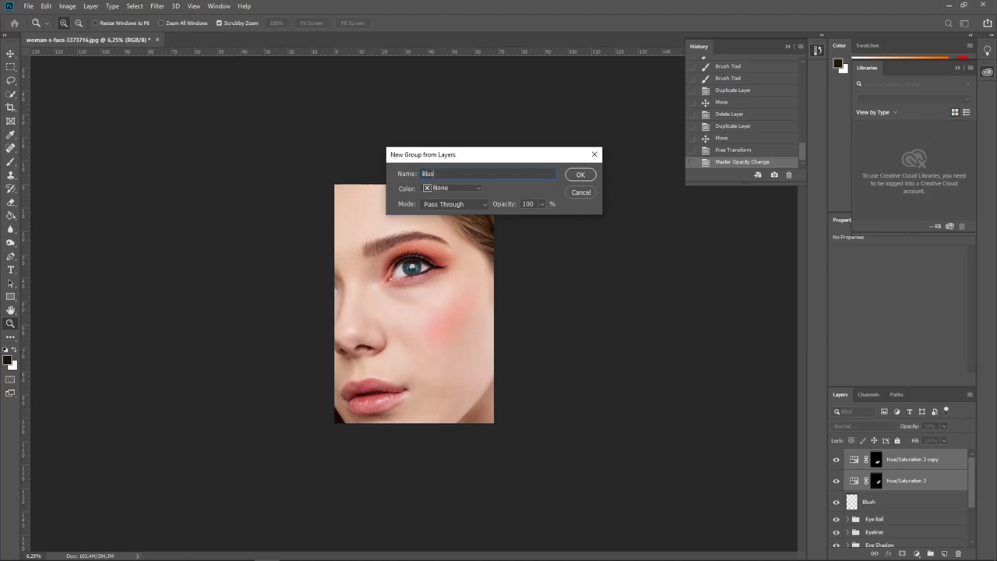
click(580, 174)
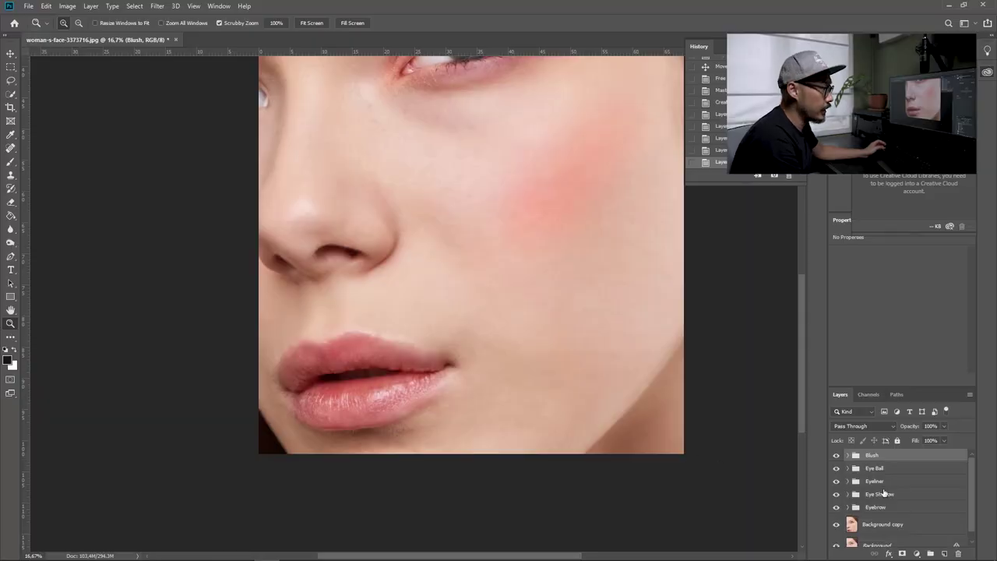
- Add a colorized Hue/Saturation adjustment above the Blush group with hue 360 and raised saturation, and fill its mask with black
click(917, 555)
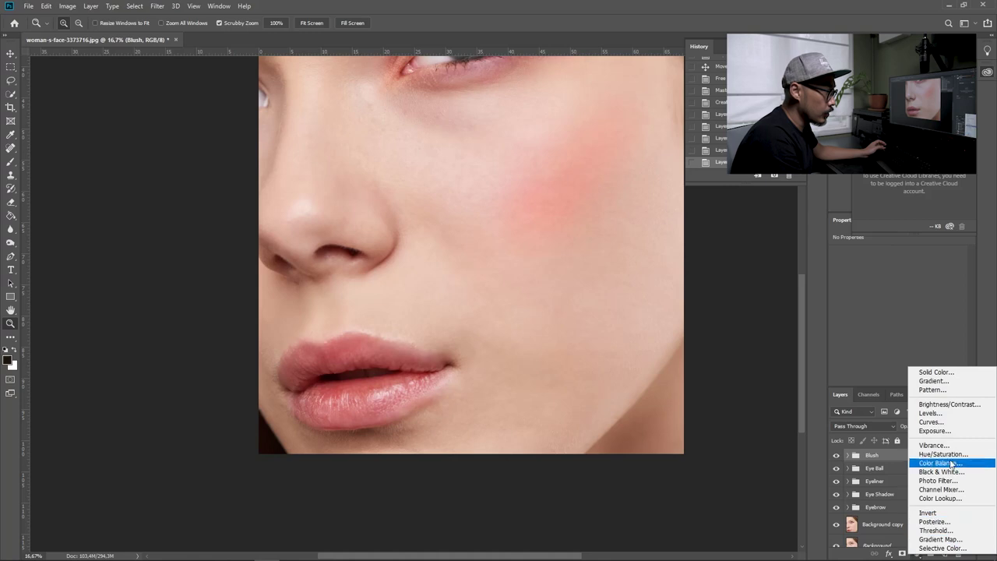
click(931, 452)
drag(898, 314, 919, 315)
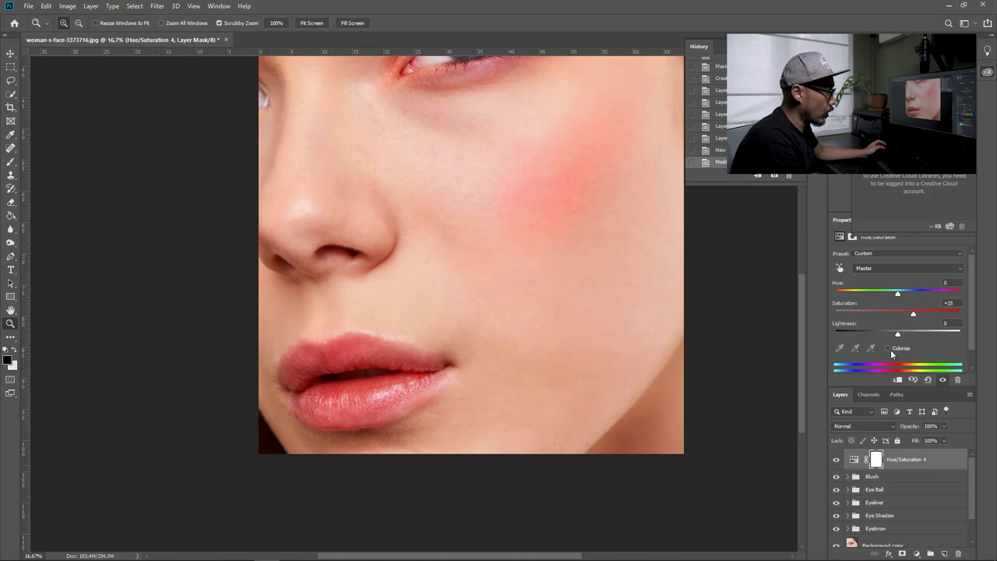
click(887, 348)
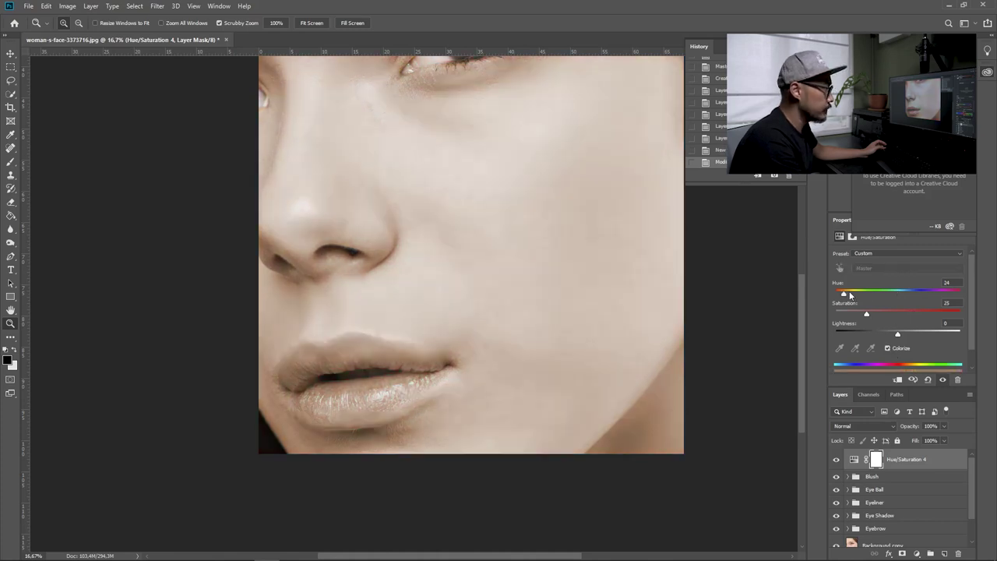
drag(843, 293, 956, 300)
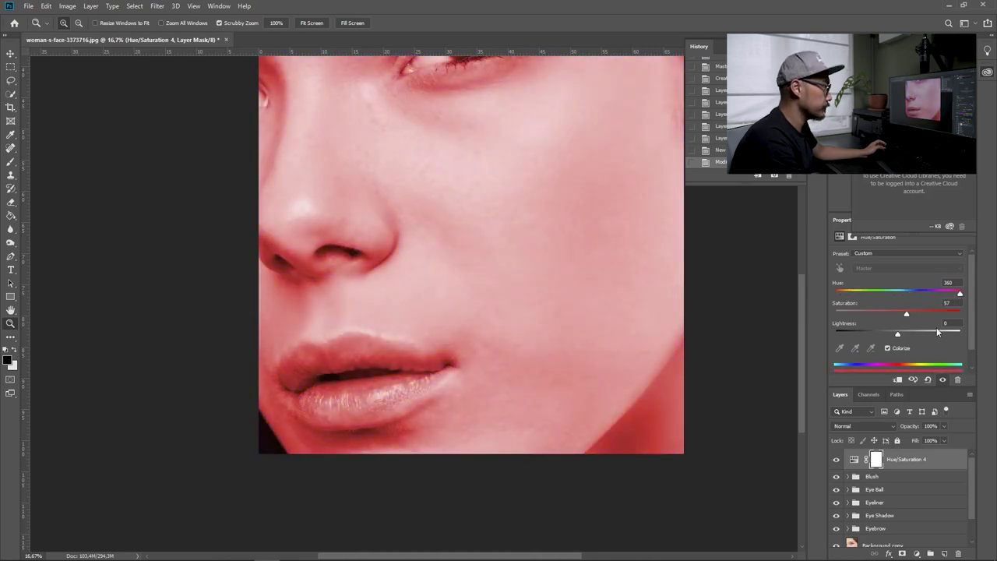
click(876, 459)
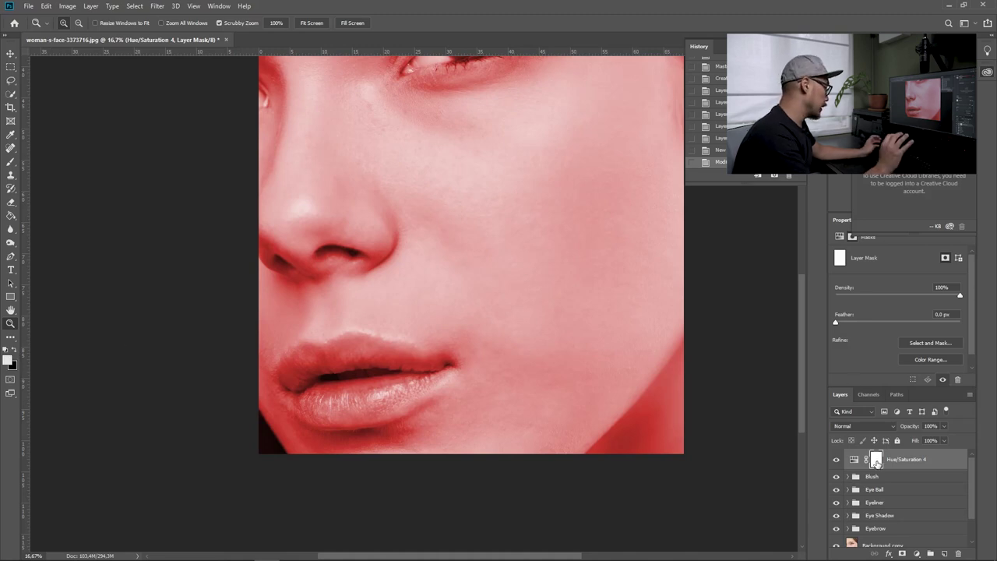
key(ctrl+BackSpace)
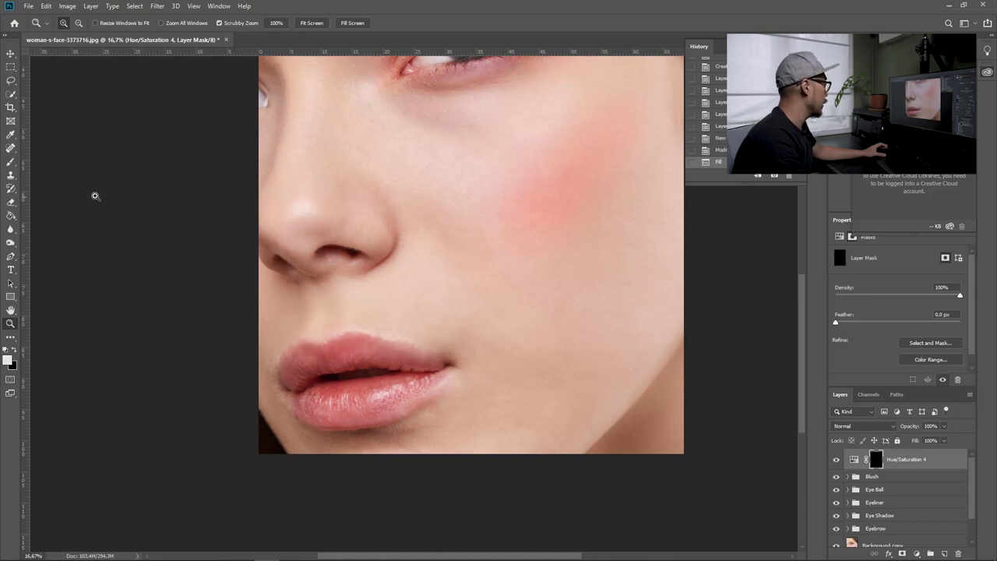
- Reduce the brush size to 300 and paint white on the mask over the outer part of the upper lip
click(11, 161)
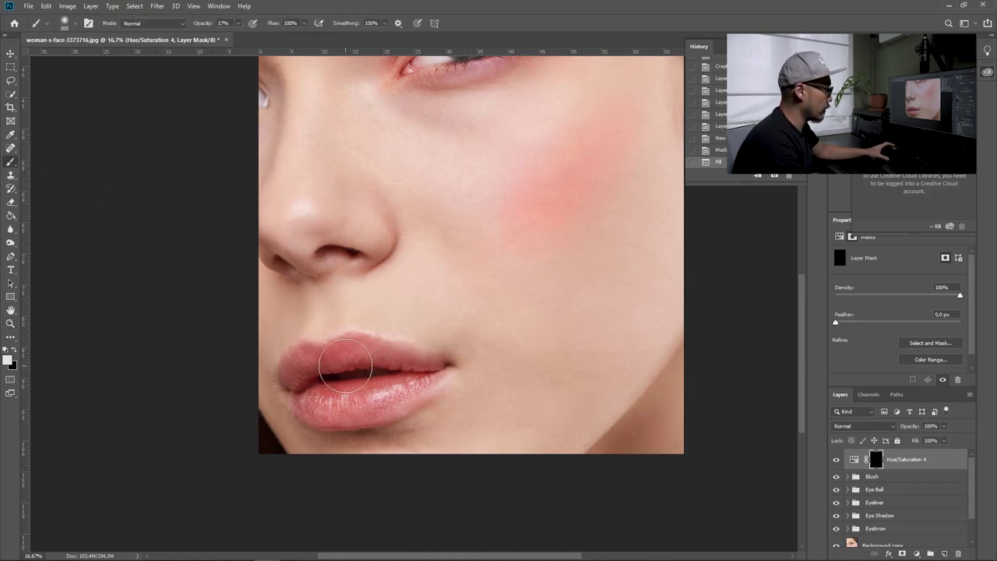
key(bracketleft)
key(bracketleft)
key(bracketleft)
key(bracketleft)
key(bracketleft)
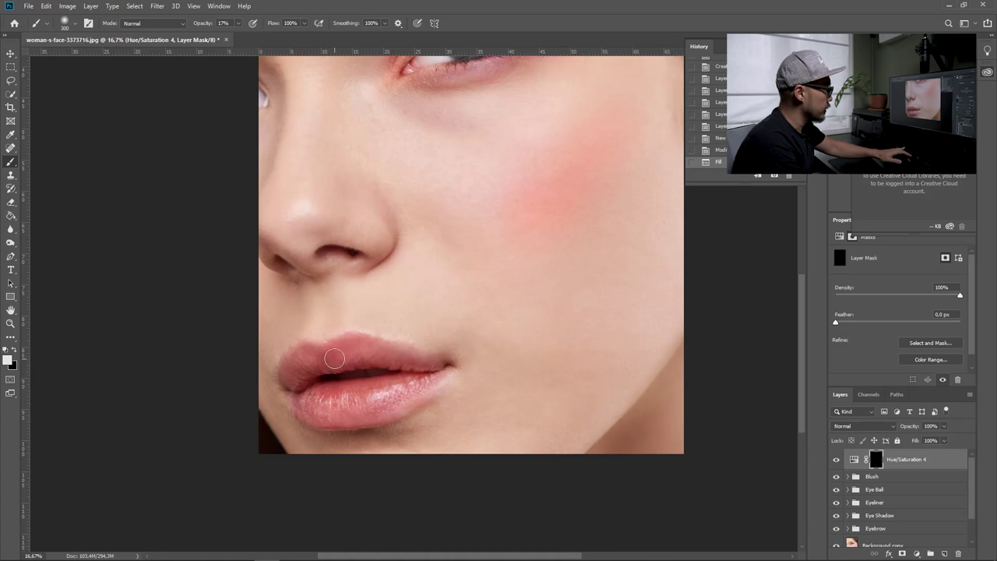
drag(339, 356, 310, 368)
drag(307, 365, 292, 376)
click(294, 376)
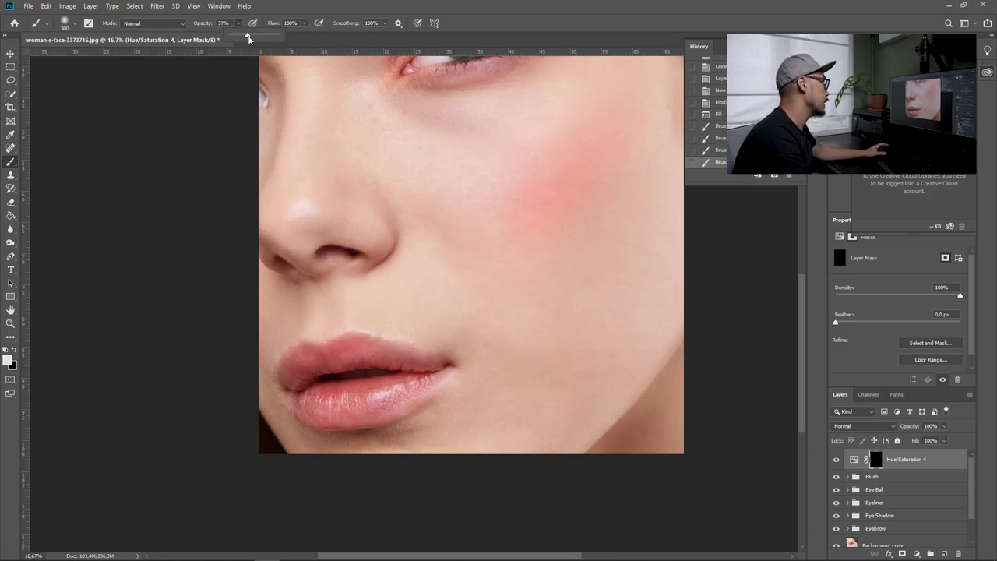
- Raise the brush opacity to 43% and paint the red tint across the lips on the mask
click(237, 23)
drag(288, 369, 300, 380)
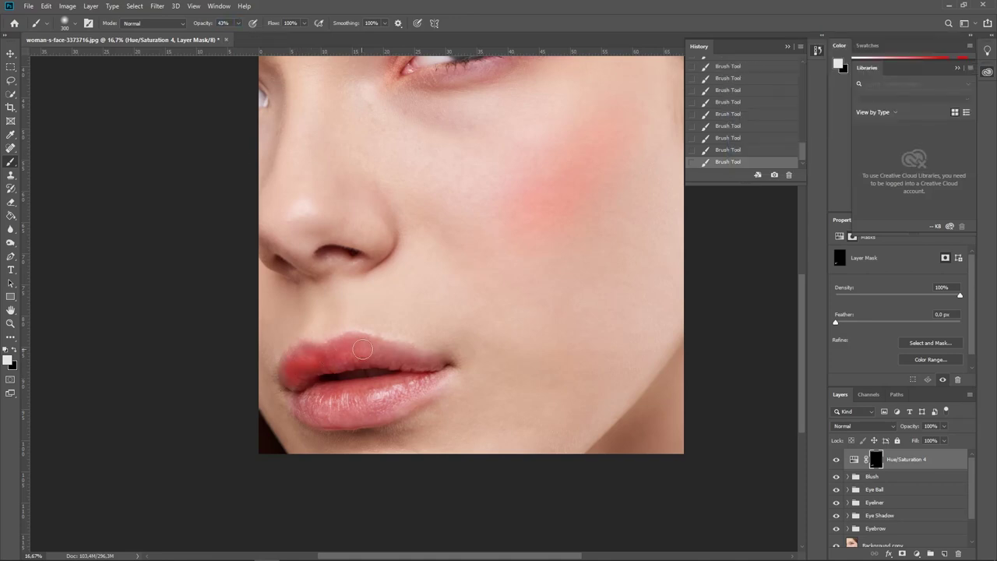
drag(362, 349, 415, 358)
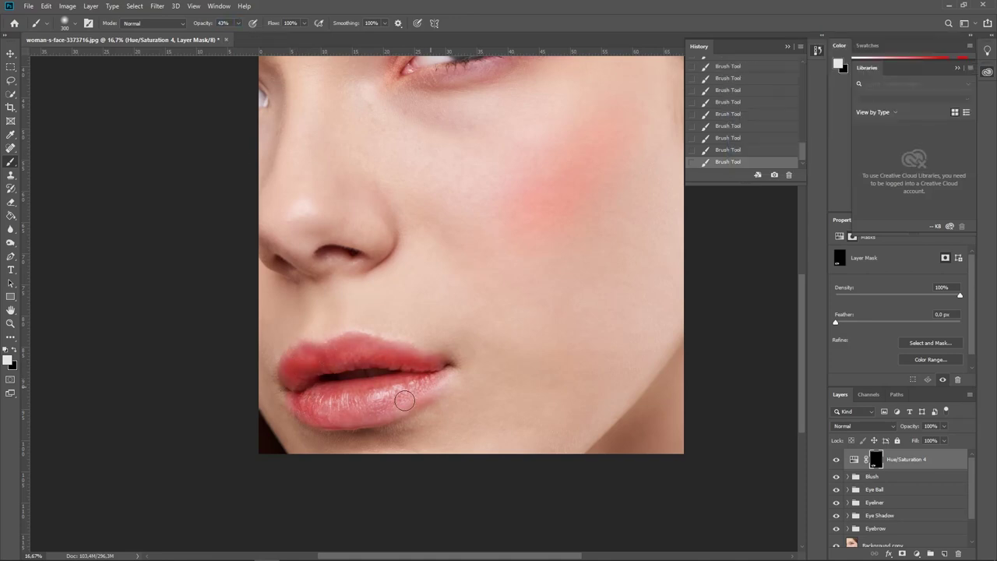
- Set the lip color adjustment's saturation to 70 and its lightness to -32
click(854, 460)
key(ctrl+minus)
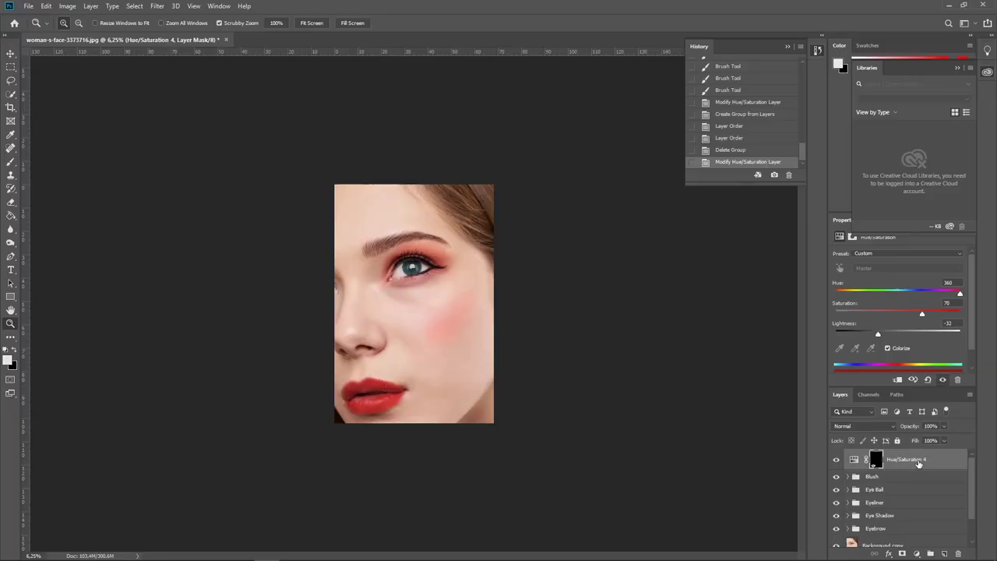
- Group the lip color adjustment layer into a new group named Lips
click(969, 398)
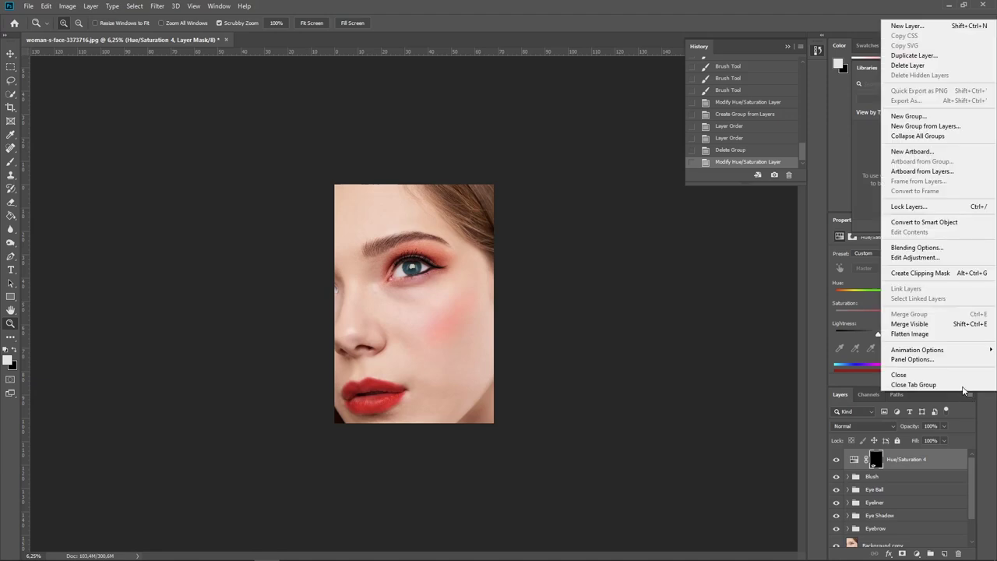
click(935, 125)
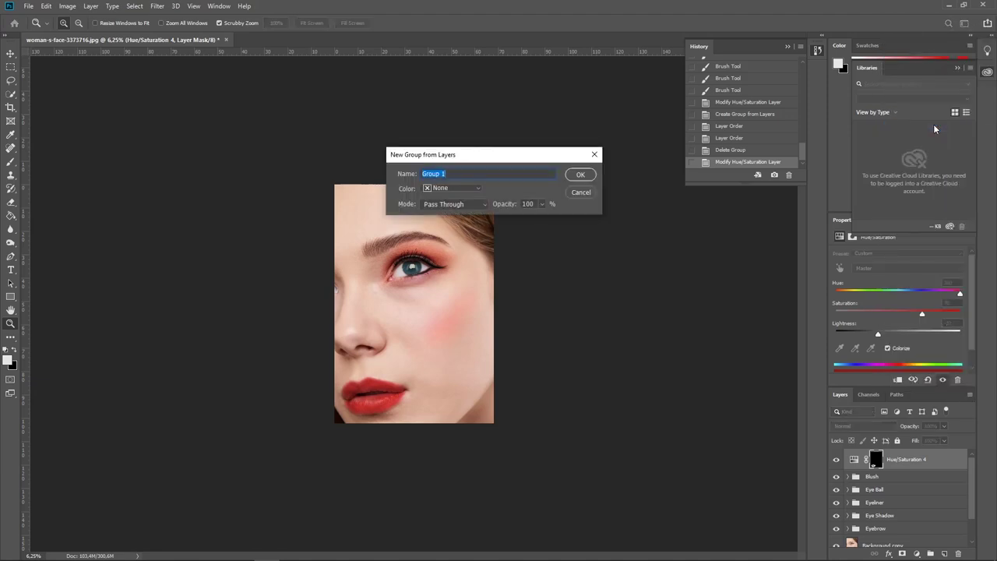
text(Lips)
click(580, 174)
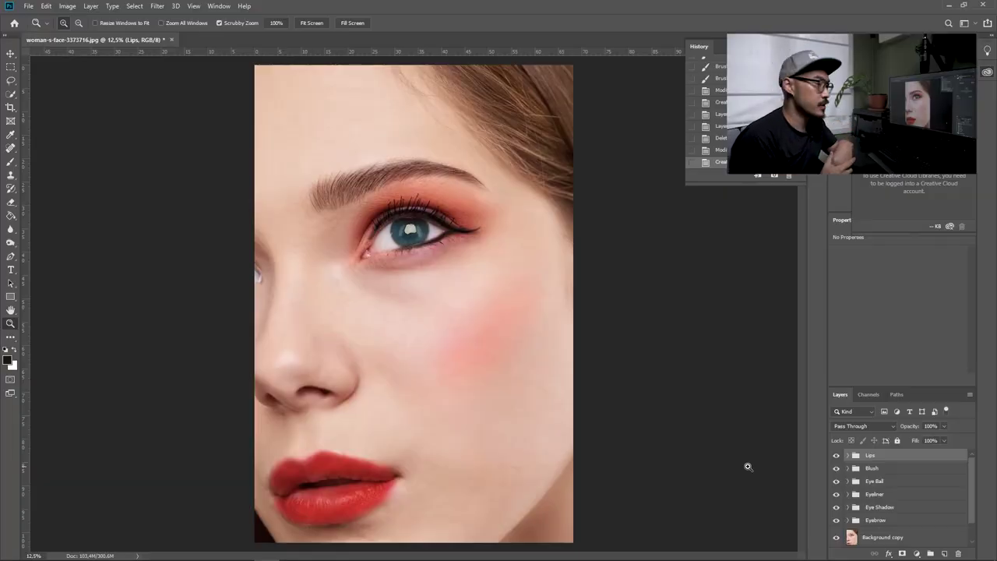
- Add a Curves adjustment above the Lips group, pull the midtones down to darken the image, and fill its mask with black
click(916, 554)
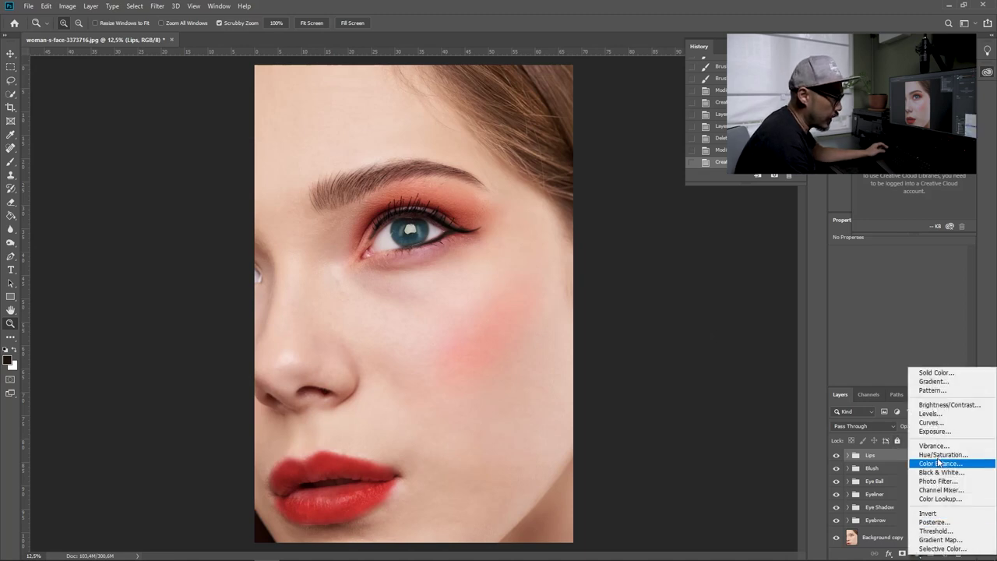
click(939, 426)
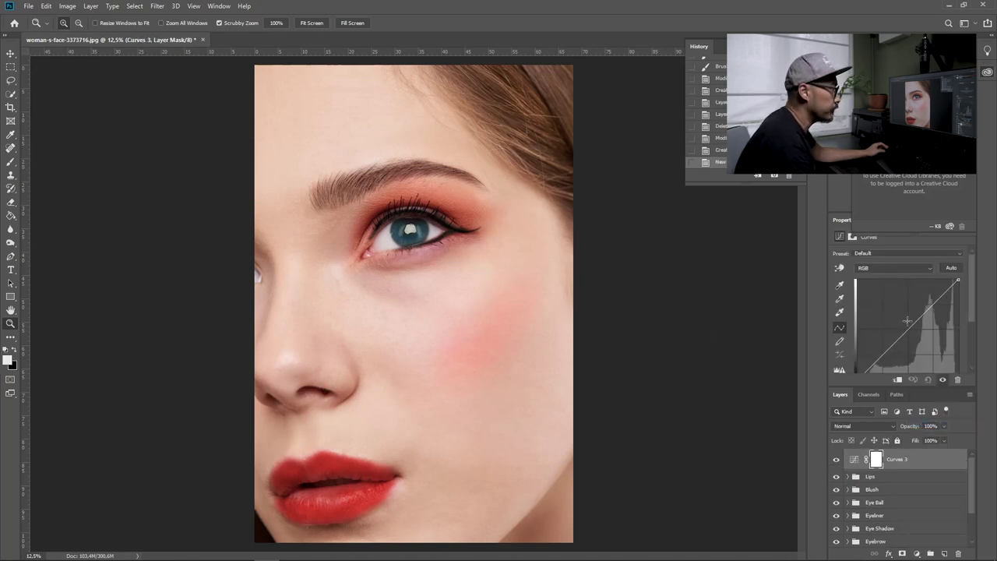
drag(907, 330, 913, 336)
click(875, 461)
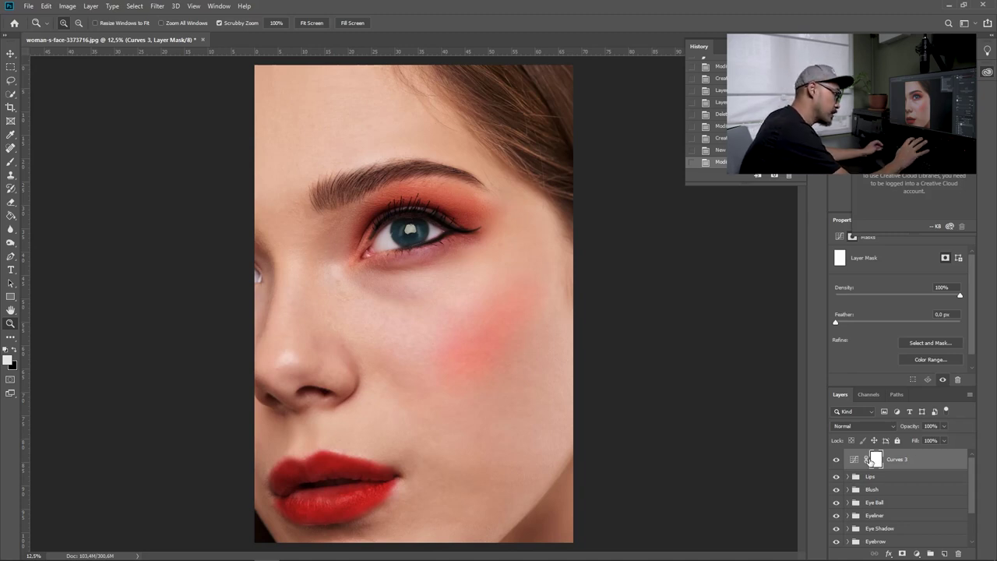
key(ctrl+BackSpace)
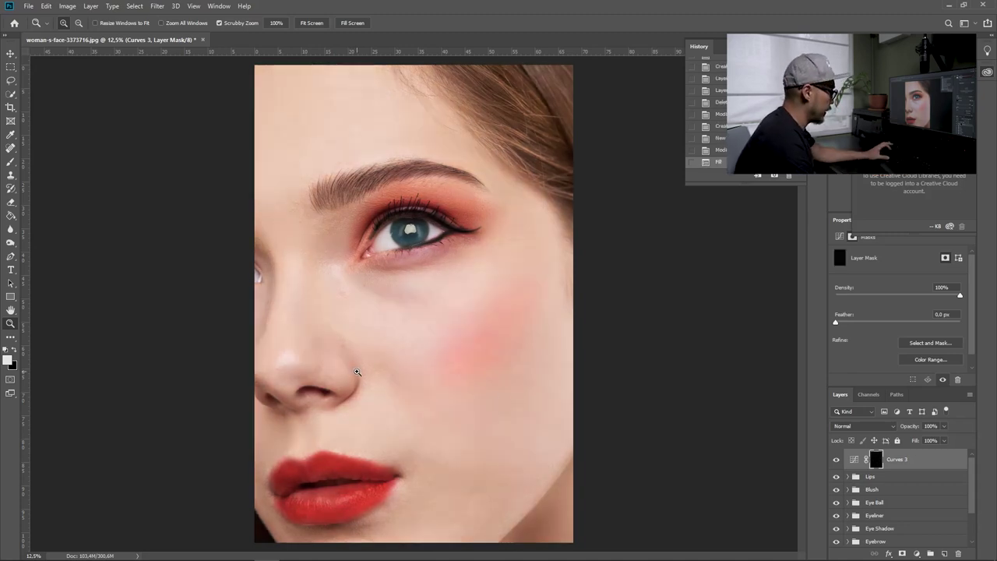
- Paint white on the Curves mask beside the nose bridge with a size 600 brush at 22% opacity, and darken the curve slightly more
key(b)
key(bracketright)
key(bracketright)
key(bracketright)
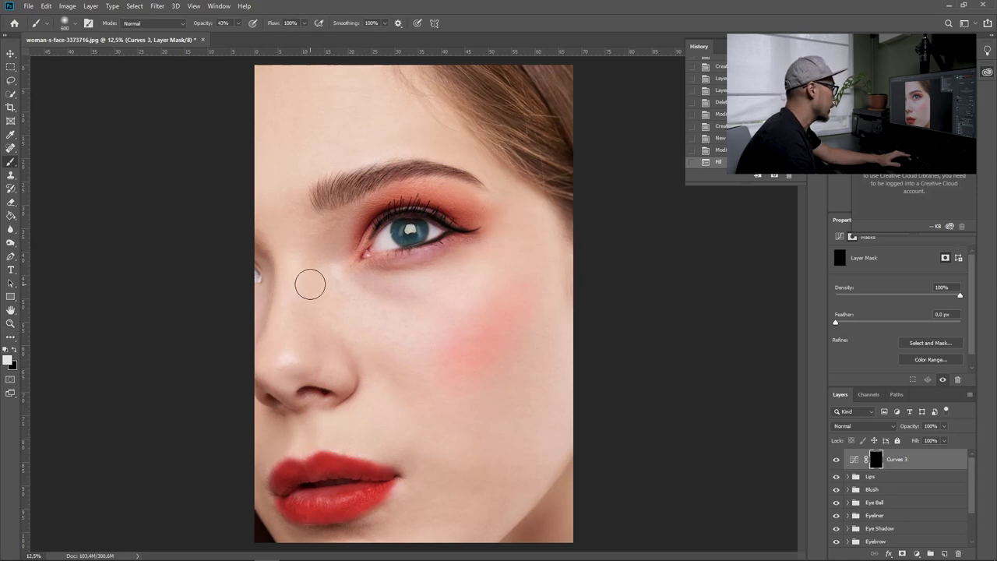
click(238, 24)
click(240, 26)
mouse_move(323, 262)
mouse_down()
mouse_move(312, 287)
mouse_move(328, 299)
mouse_move(315, 257)
mouse_up()
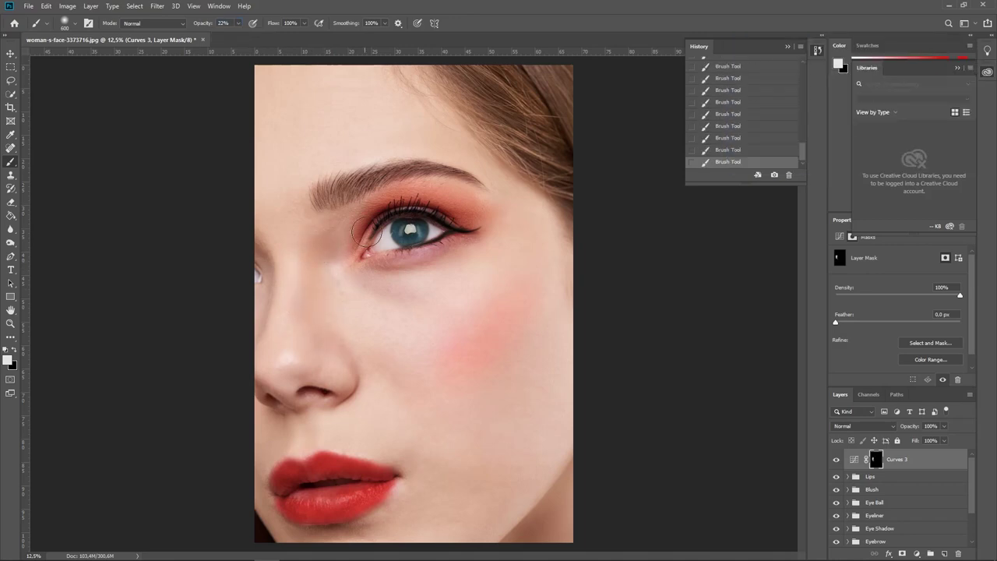
click(855, 459)
drag(912, 336, 916, 338)
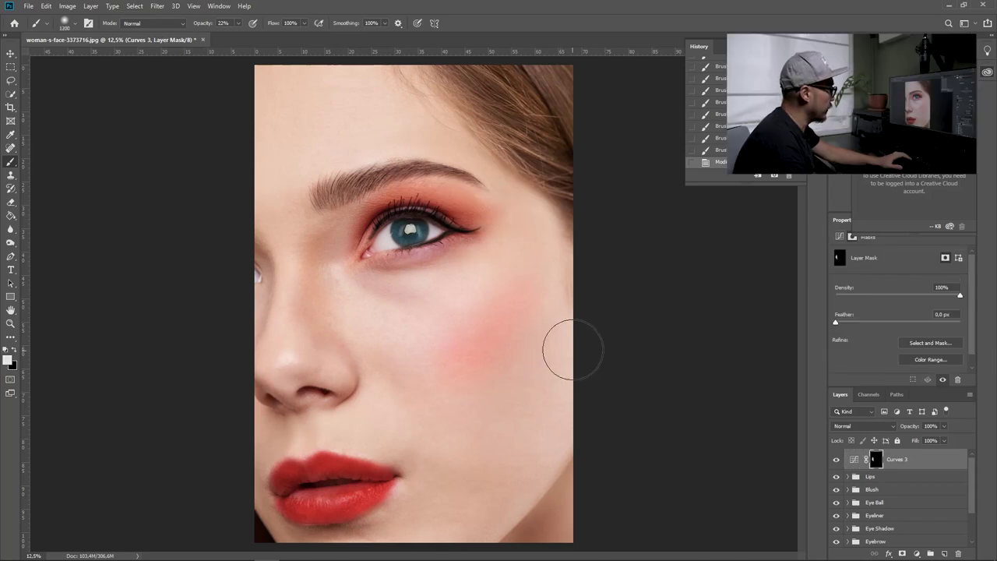
- Enlarge the brush to 1300 and paint the contour shading on the Curves mask along the outer cheek and jaw
key(bracketright)
key(bracketright)
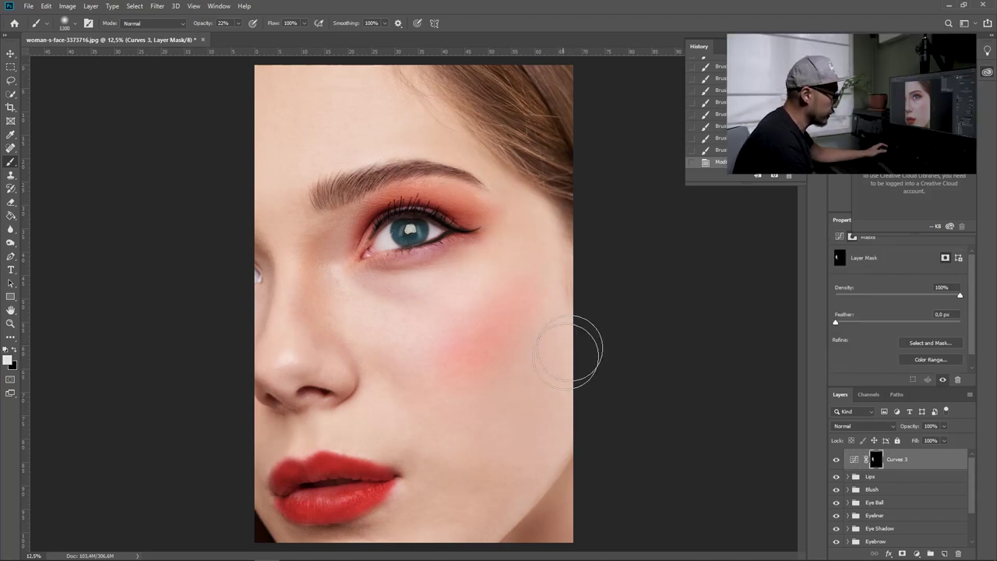
key(z)
key(ctrl+minus)
key(b)
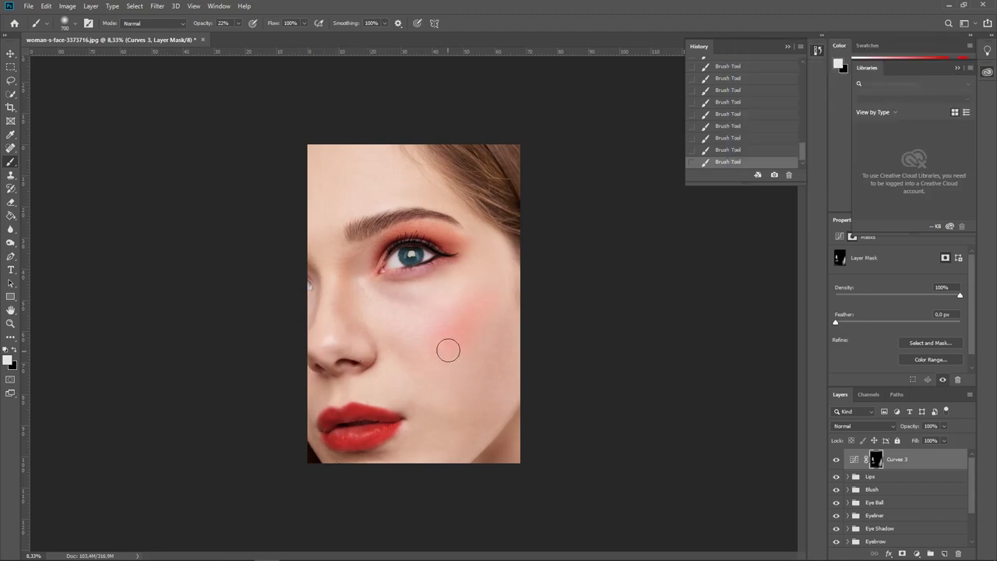
- Place the contour Curves layer in its own named group
click(969, 395)
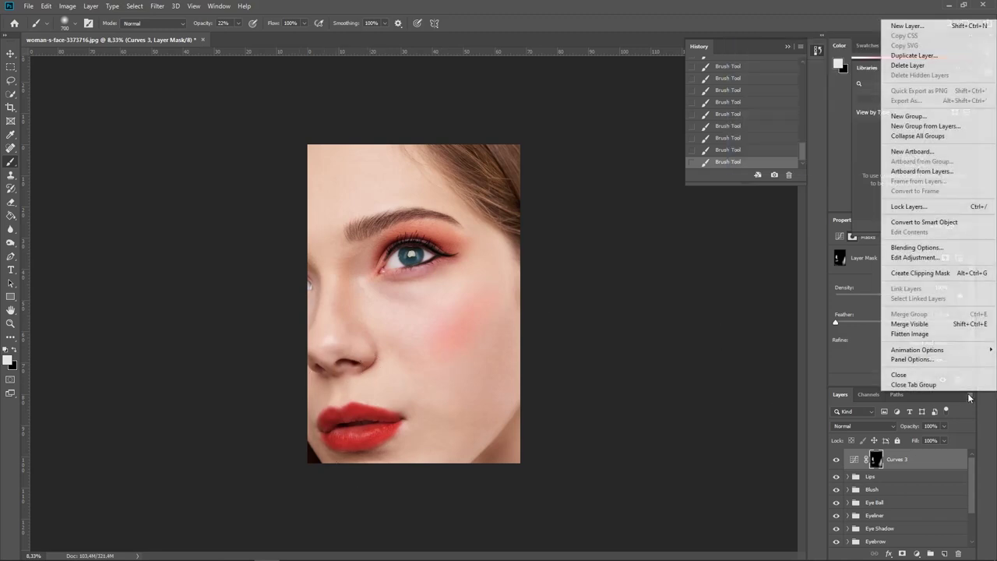
click(938, 126)
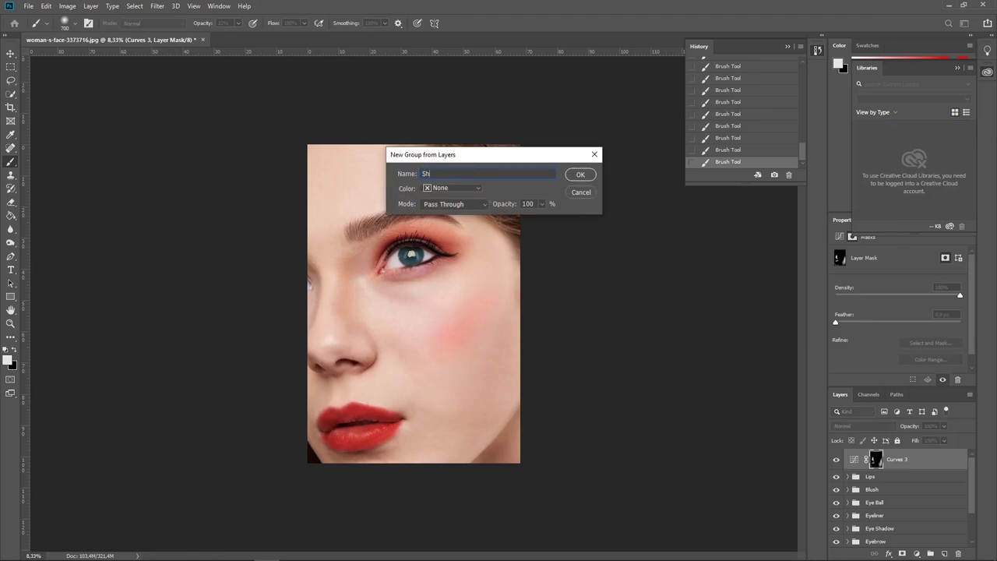
click(588, 176)
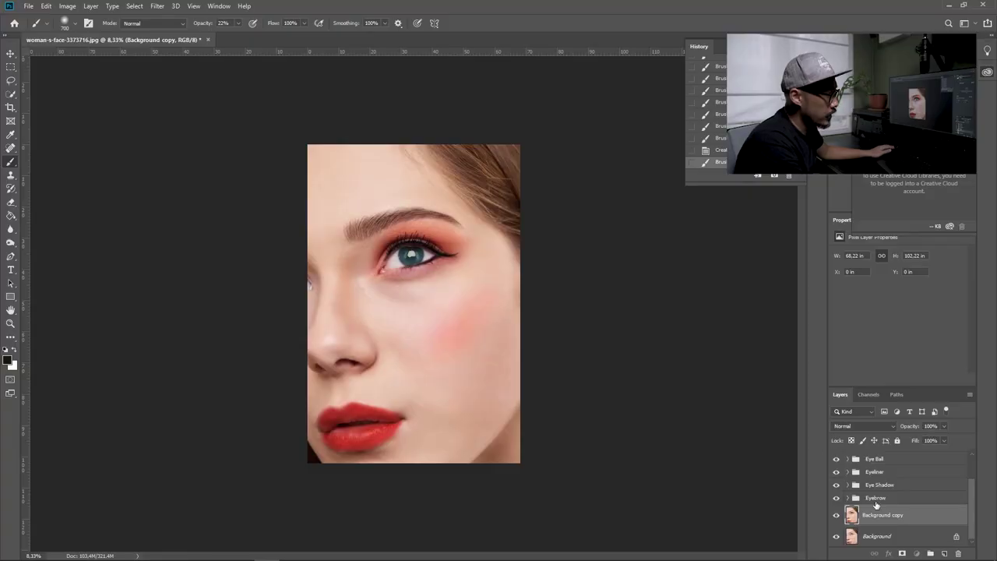
- Duplicate the Background copy layer as Highlight and set the Dodge tool to Midtones with 10% exposure
drag(925, 520, 945, 553)
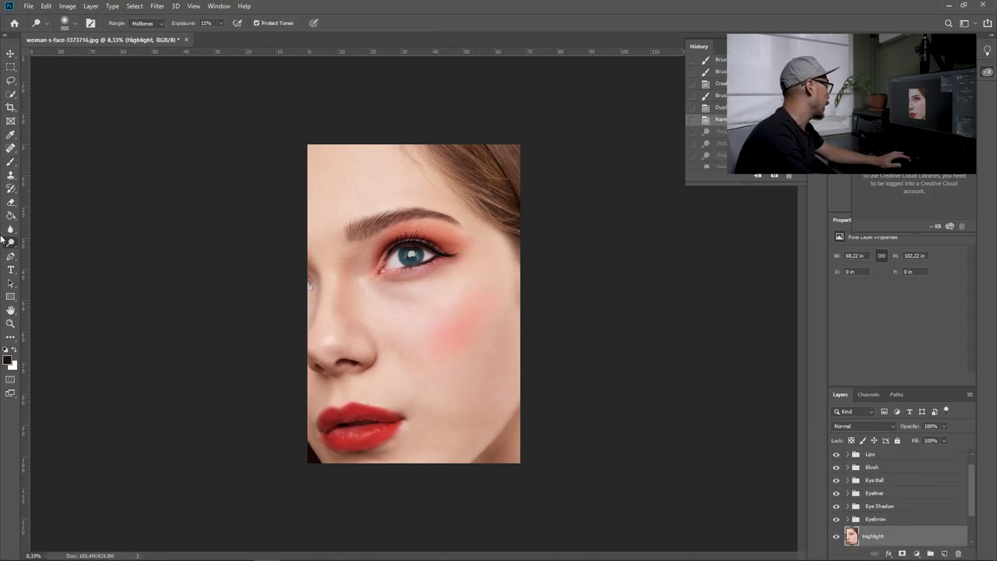
right_click(9, 244)
click(36, 241)
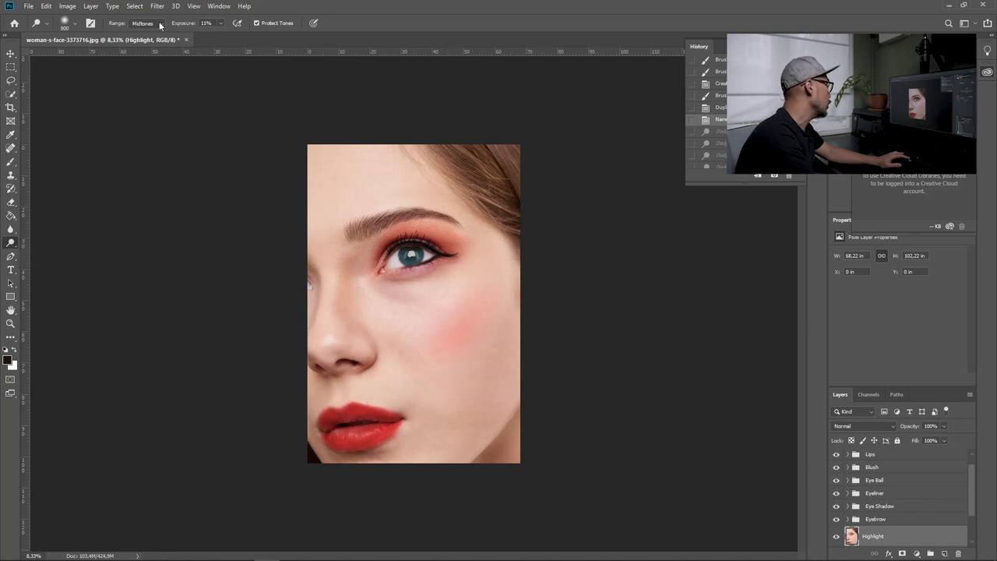
click(222, 24)
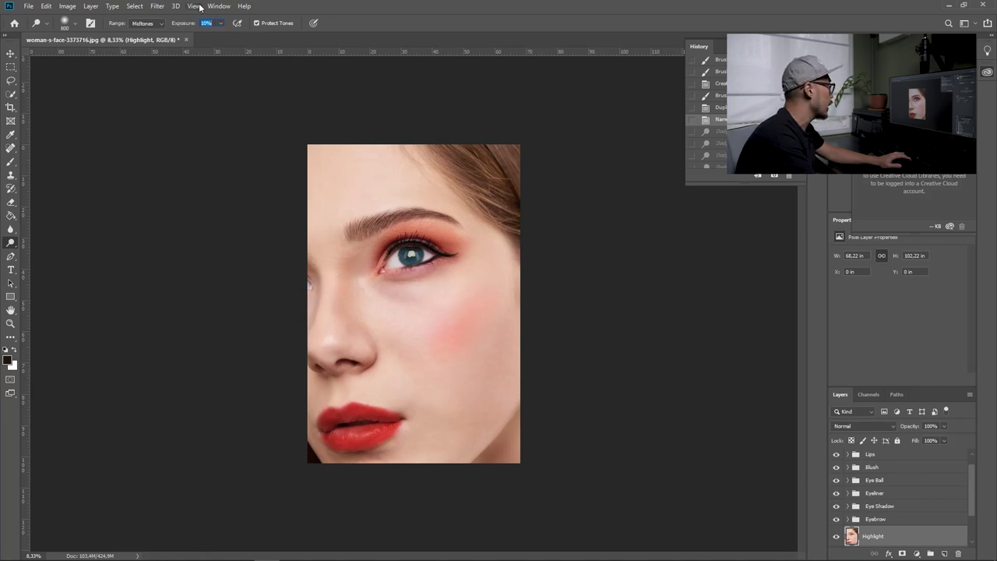
key(Return)
- Reduce the dodge brush below 400 and brighten the nose bridge and nose tip on the Highlight layer
key([)
key([)
key([)
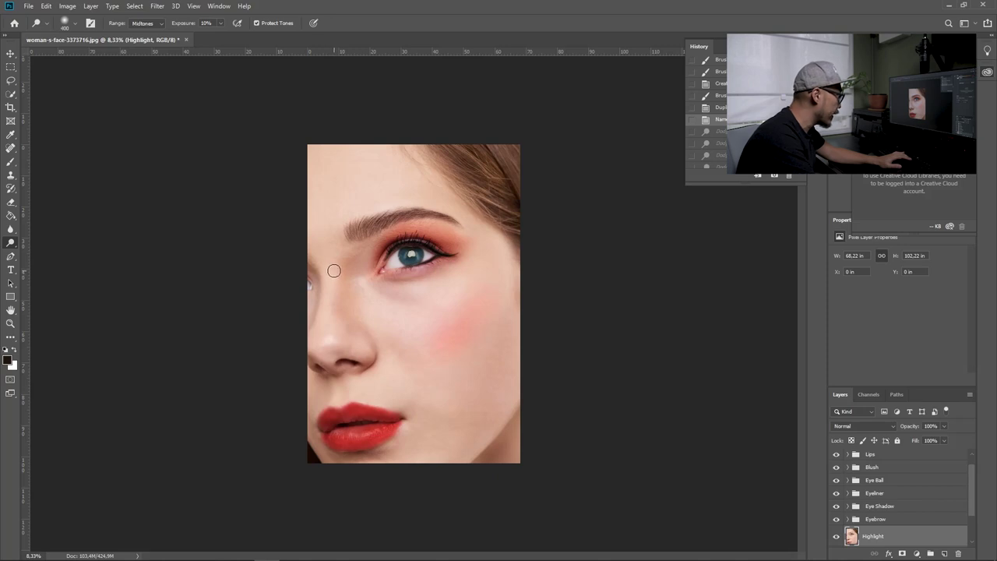
key(bracketleft)
click(335, 270)
click(336, 278)
click(325, 348)
click(325, 348)
- Enlarge the dodge brush to 700 and brighten the forehead above the eyebrow
key(bracketright)
click(356, 182)
key(bracketright)
key(bracketright)
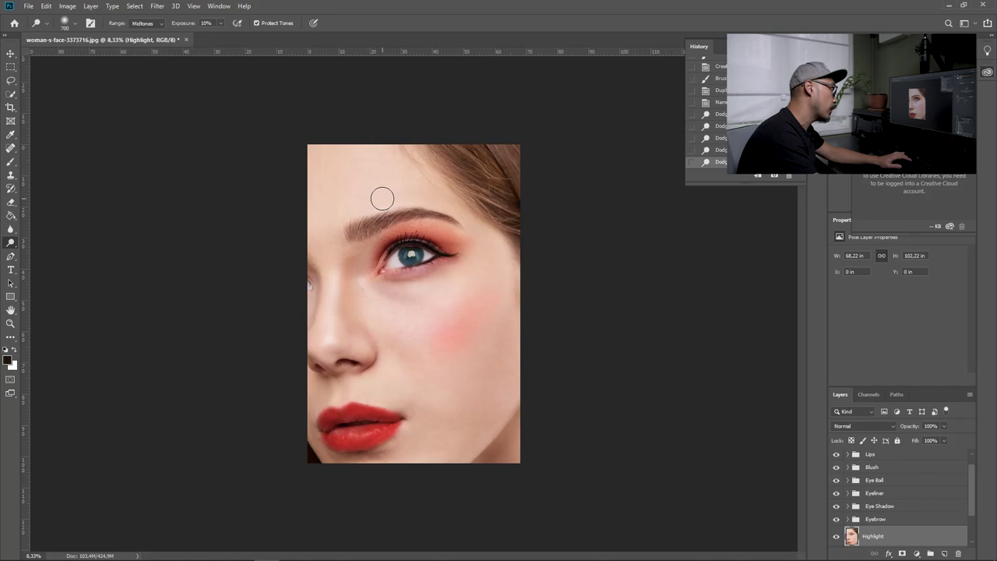
click(374, 187)
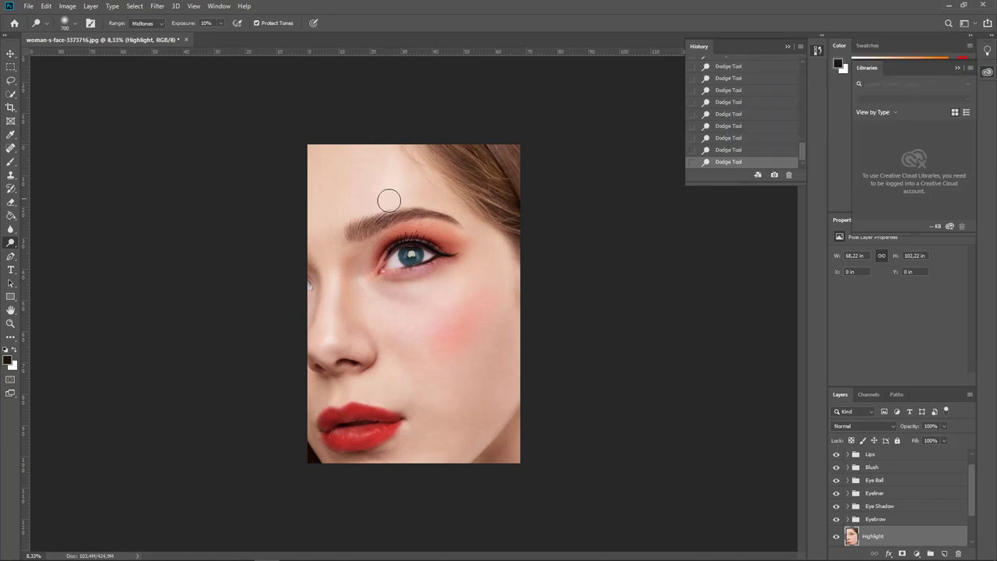
- Dodge the upper cheek with the brush enlarged to 800, and shrink the brush for smaller highlight areas
key(bracketright)
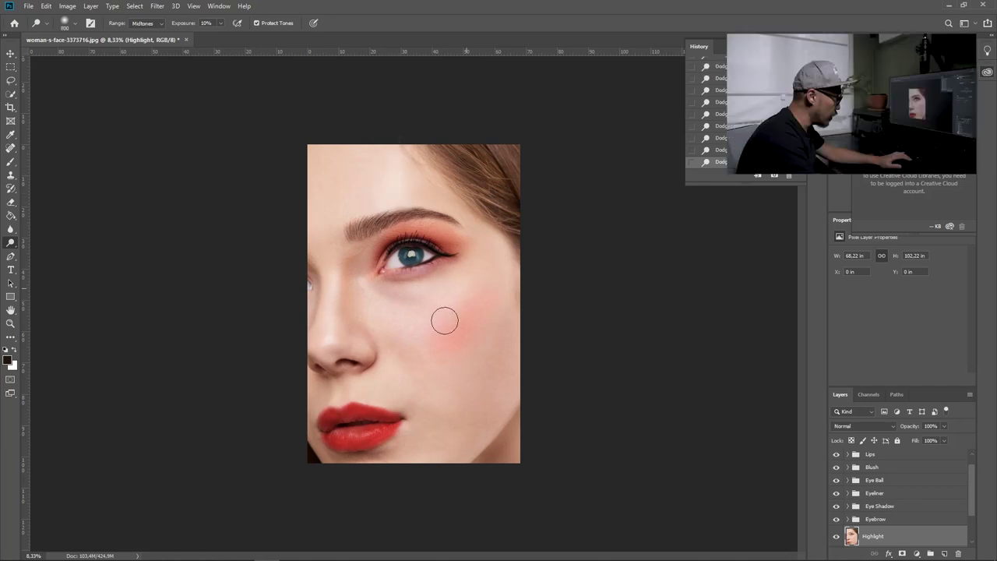
key(bracketleft)
key(bracketleft)
key(bracketleft)
key(bracketleft)
key(bracketleft)
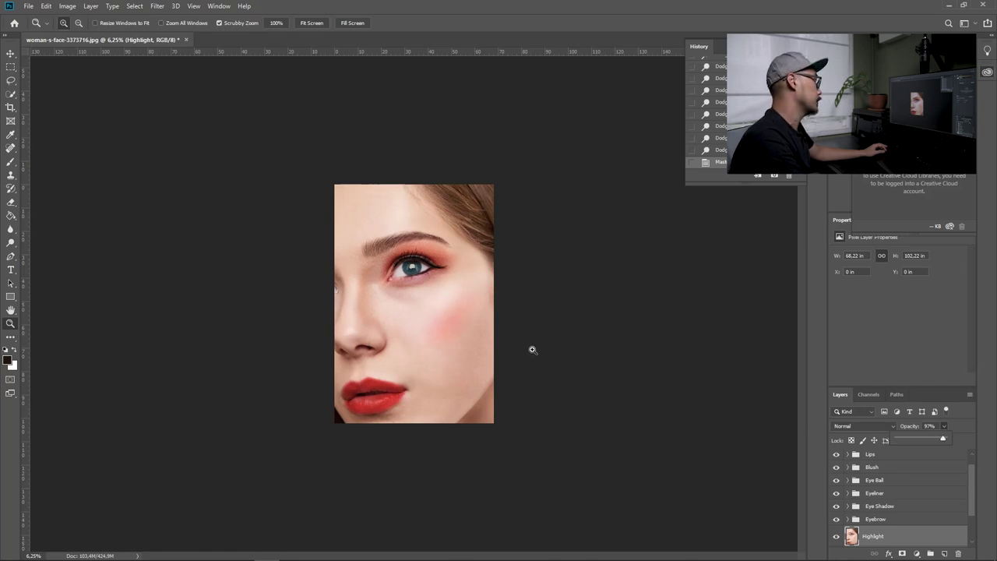
alt+click(455, 280)
click(457, 286)
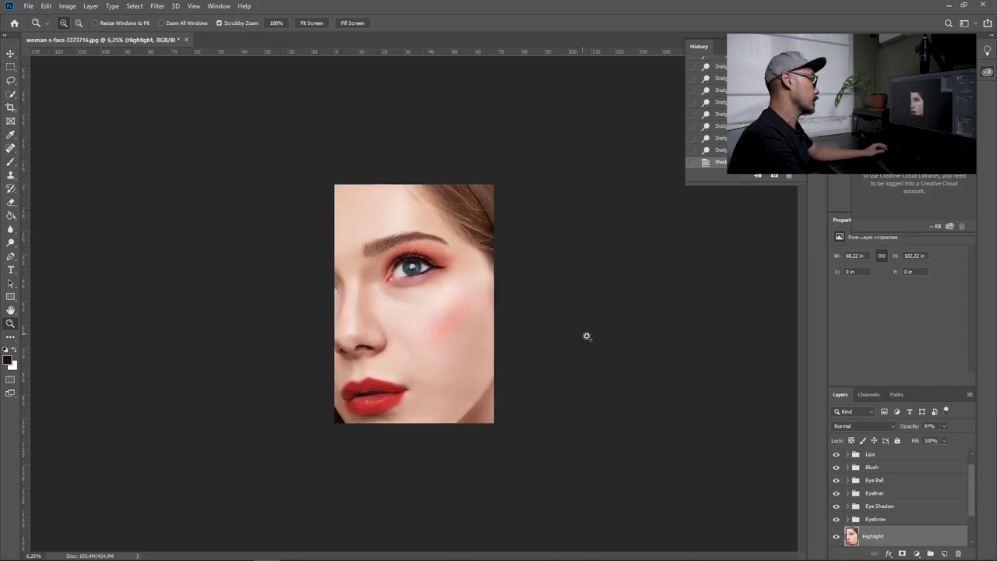